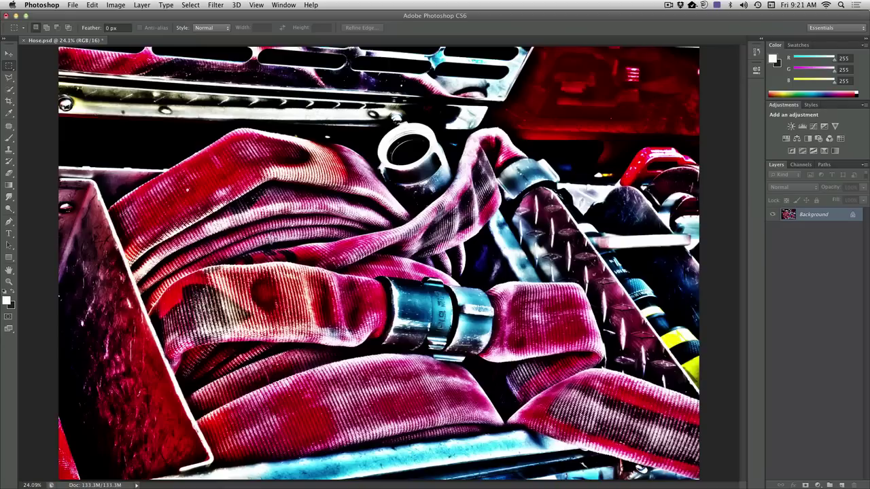
# Show the Filter > Blur submenu for the unedited Hose.psd photo
pyautogui.click(215, 5)
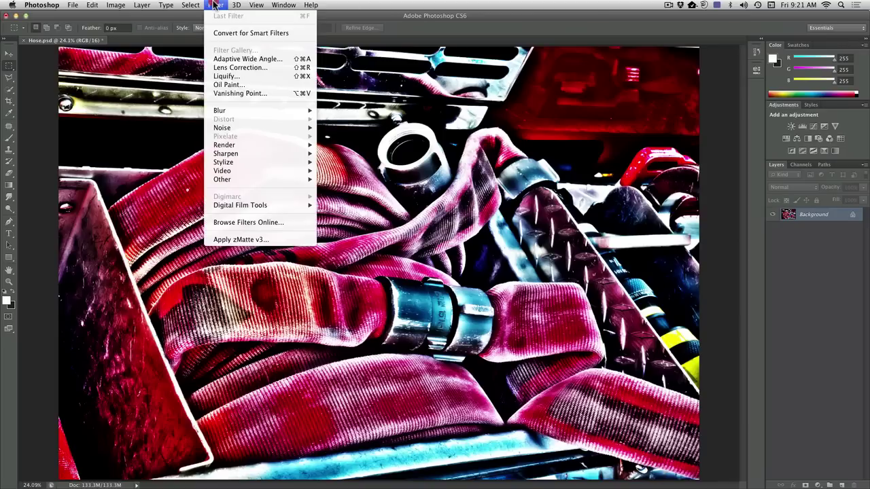
pyautogui.moveTo(248, 114)
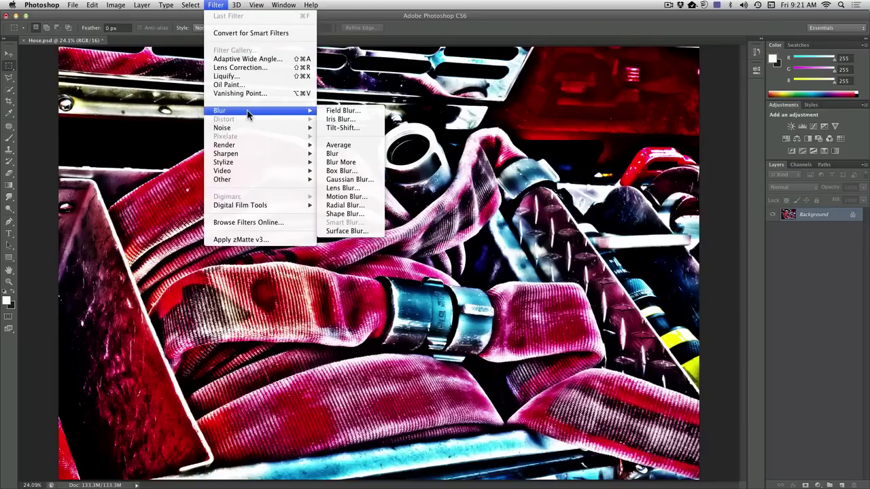
# Start an Iris Blur, enlarge and tilt its ellipse along the hoses, and raise the blur to 108 px
pyautogui.click(356, 121)
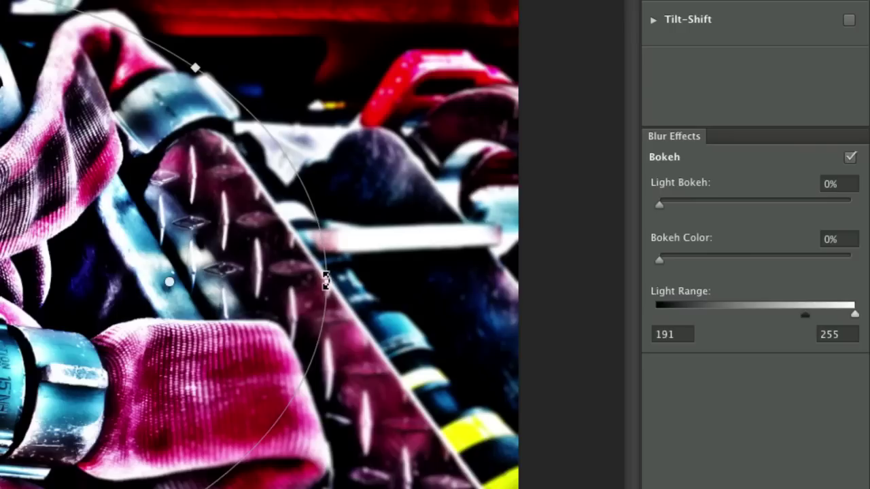
pyautogui.moveTo(598, 262); pyautogui.dragTo(653, 264)
pyautogui.moveTo(438, 286); pyautogui.dragTo(580, 280)
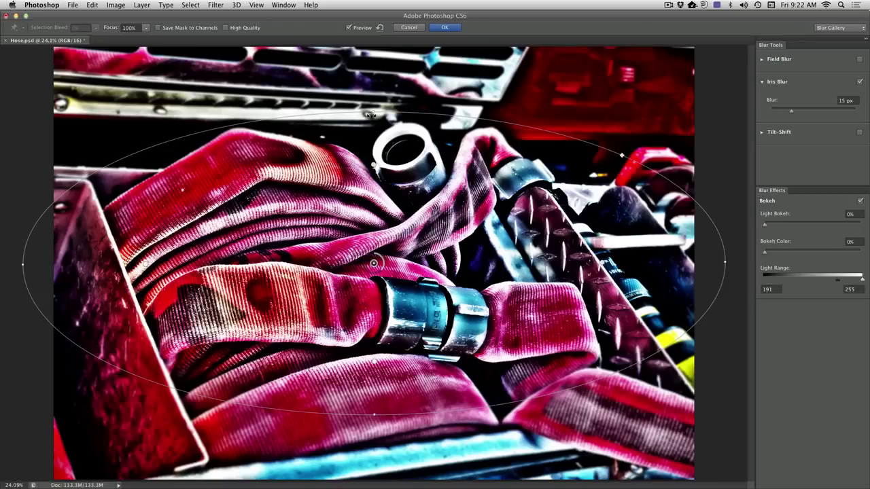
pyautogui.moveTo(373, 110); pyautogui.dragTo(406, 60)
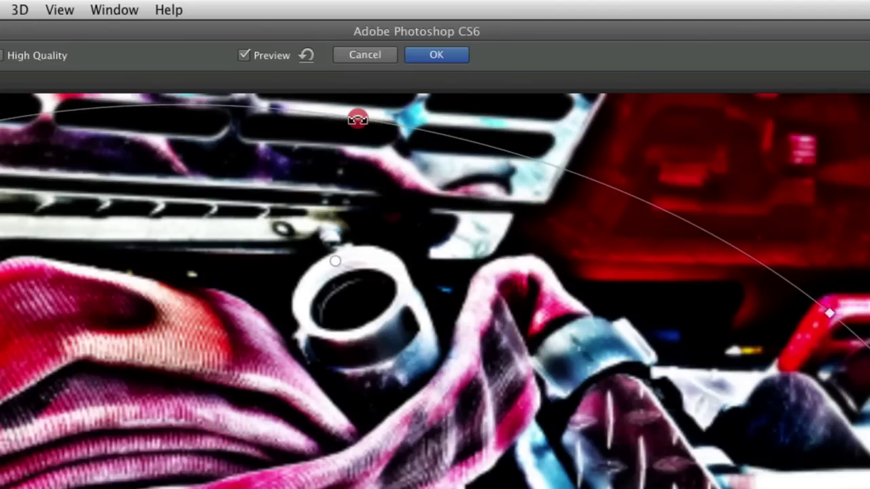
pyautogui.moveTo(358, 119); pyautogui.dragTo(358, 119)
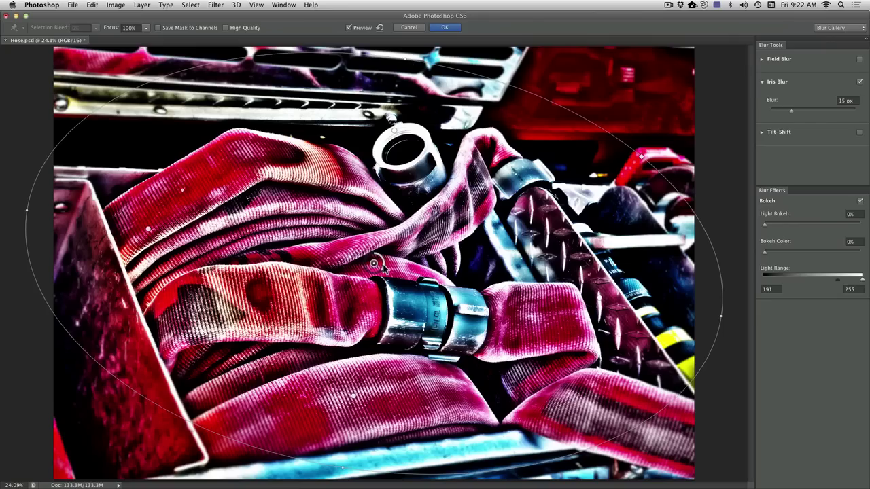
pyautogui.moveTo(382, 271); pyautogui.dragTo(362, 270)
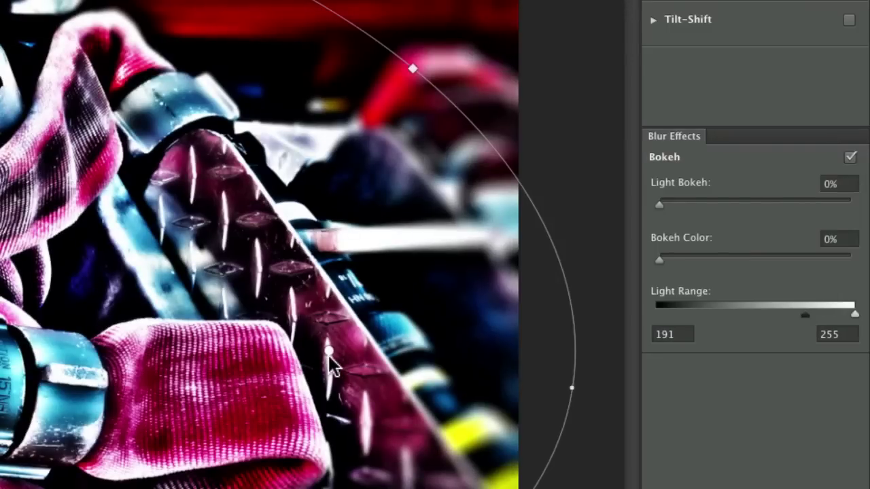
# Lower the Iris Blur to 61 px, adjust the feather handles, and add Light Bokeh with 5% Bokeh Color
pyautogui.moveTo(336, 359); pyautogui.dragTo(408, 363)
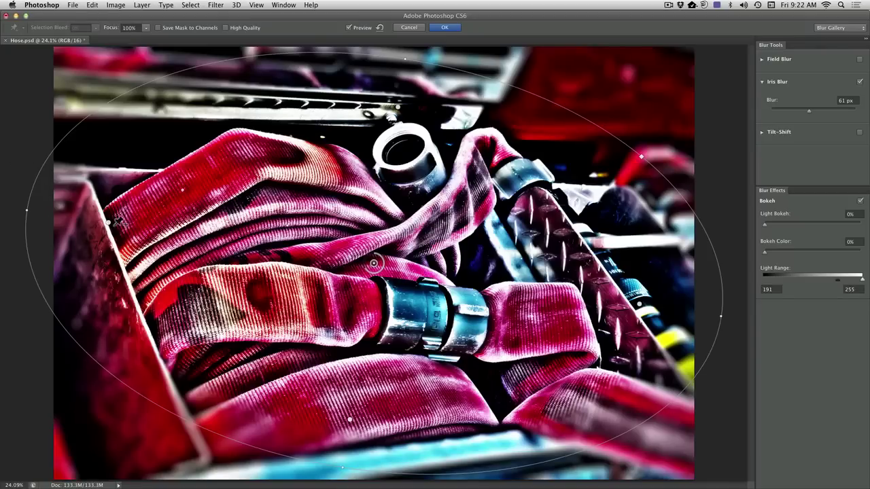
pyautogui.moveTo(129, 227); pyautogui.dragTo(127, 225)
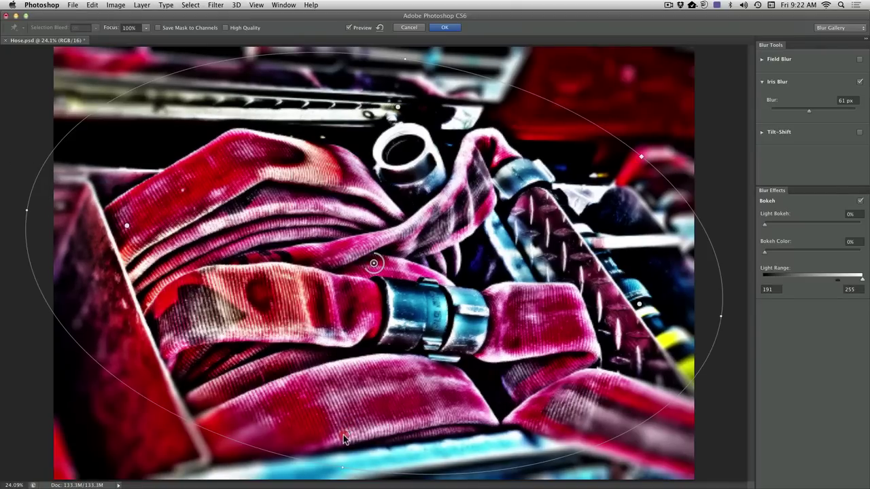
pyautogui.click(392, 119)
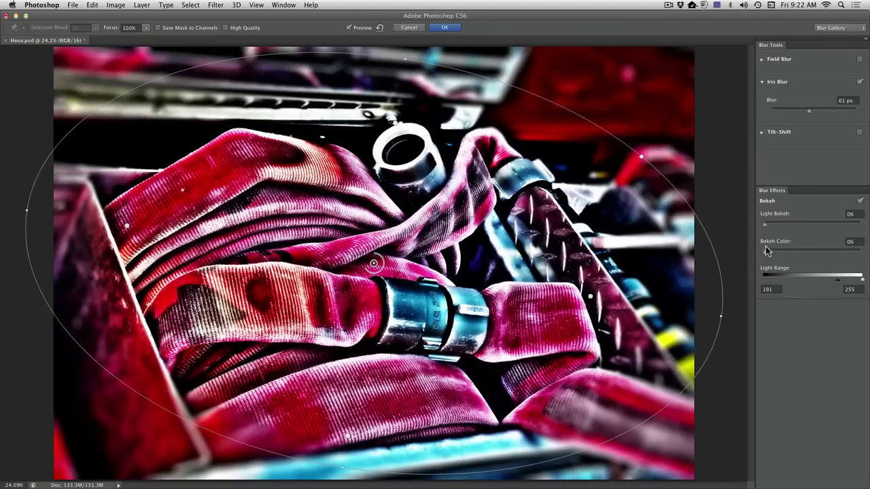
pyautogui.moveTo(765, 252); pyautogui.dragTo(778, 225)
# Set Light Bokeh to 14% and commit the blur with Save Mask to Channels and High Quality
pyautogui.moveTo(861, 279); pyautogui.dragTo(855, 279)
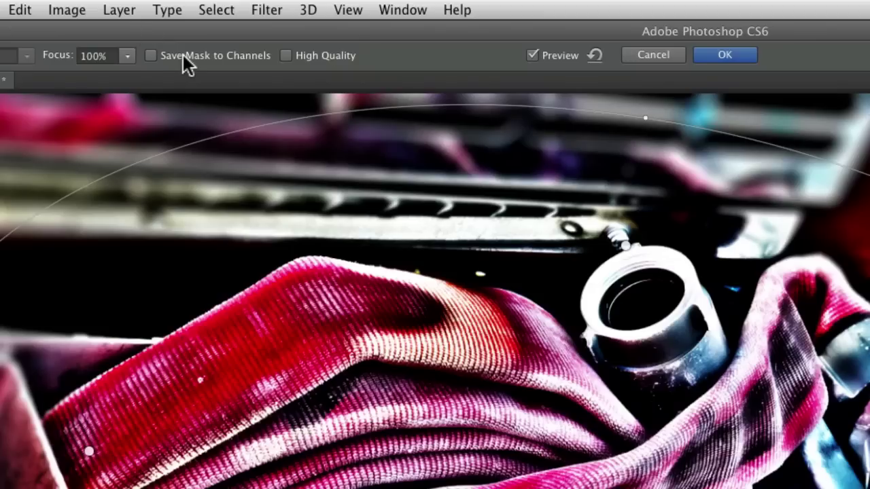
pyautogui.click(188, 57)
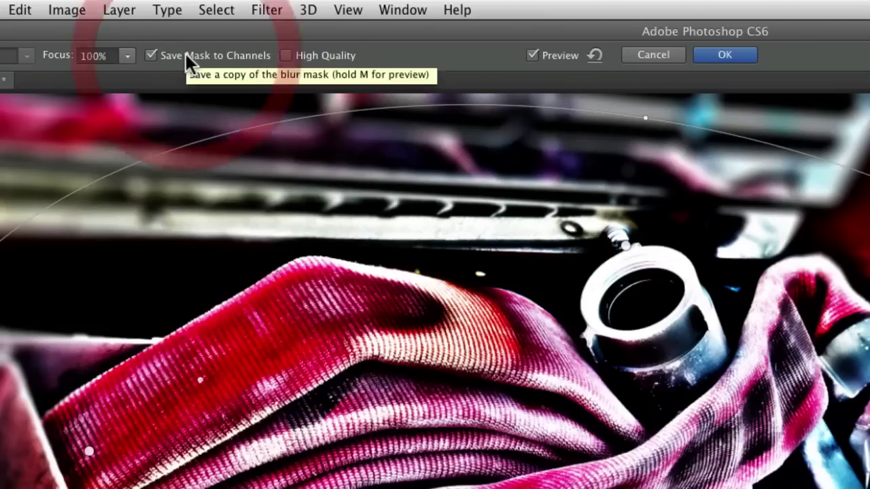
pyautogui.click(327, 54)
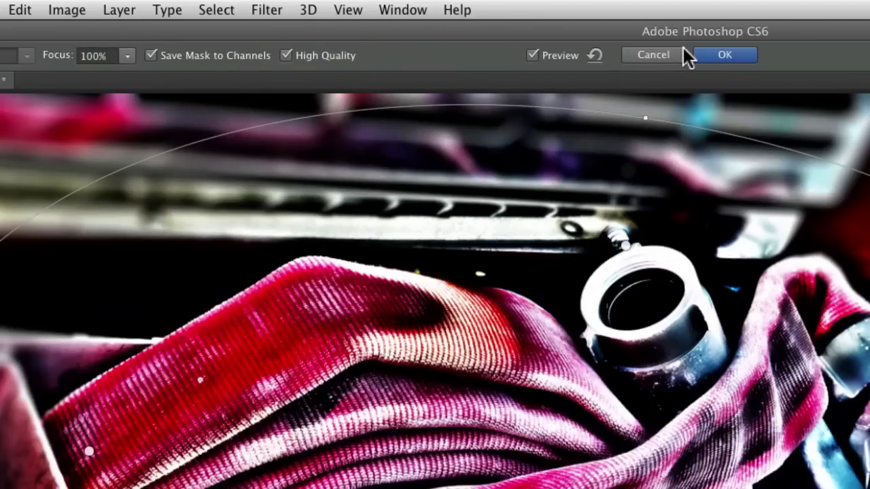
pyautogui.click(704, 57)
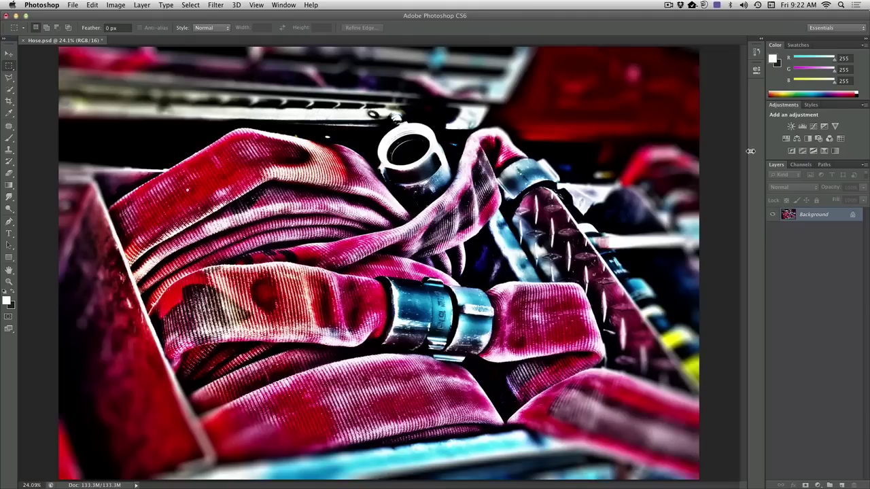
# Load the Blur Mask channel as a selection and add a Curves adjustment layer
pyautogui.click(801, 165)
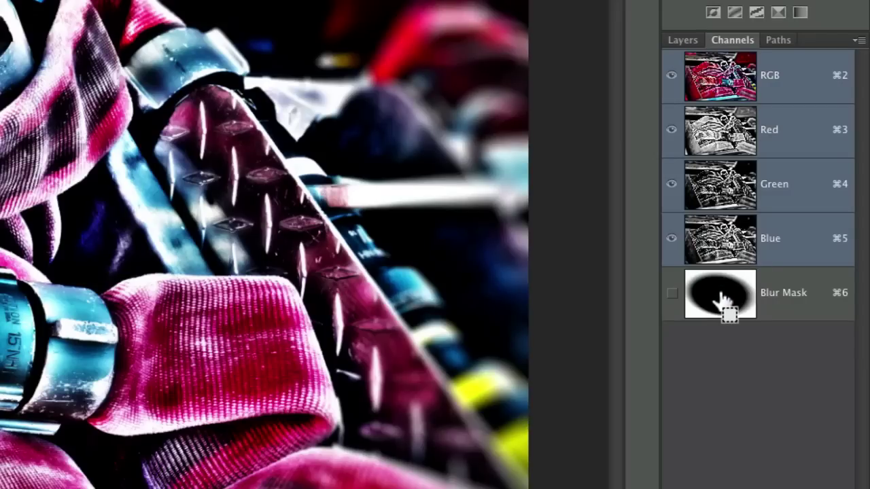
pyautogui.keyDown('super'); pyautogui.click(722, 299); pyautogui.keyUp('super')
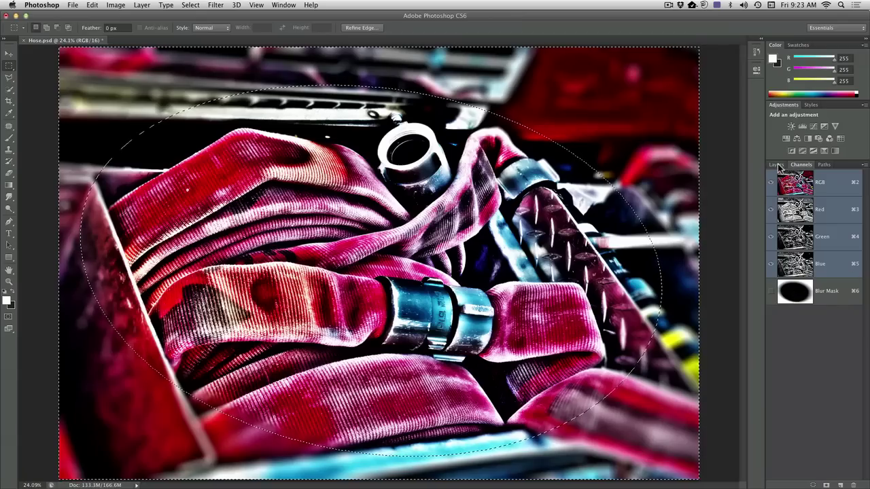
pyautogui.click(776, 164)
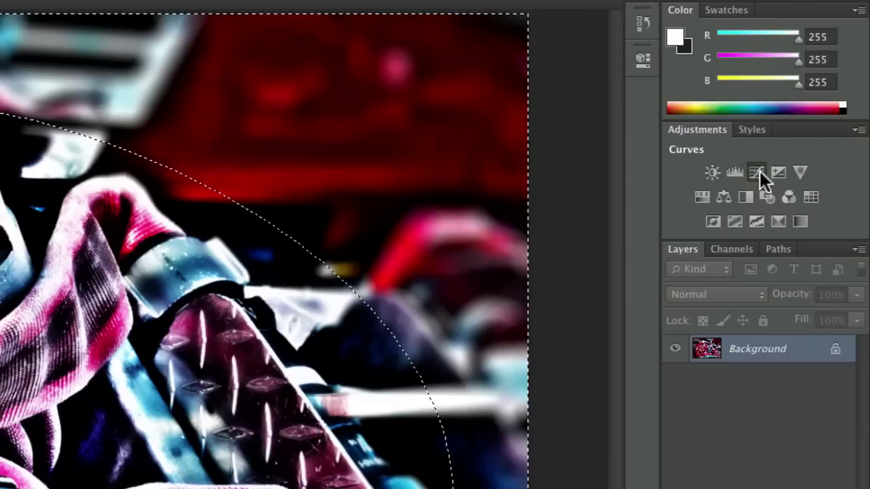
pyautogui.click(758, 172)
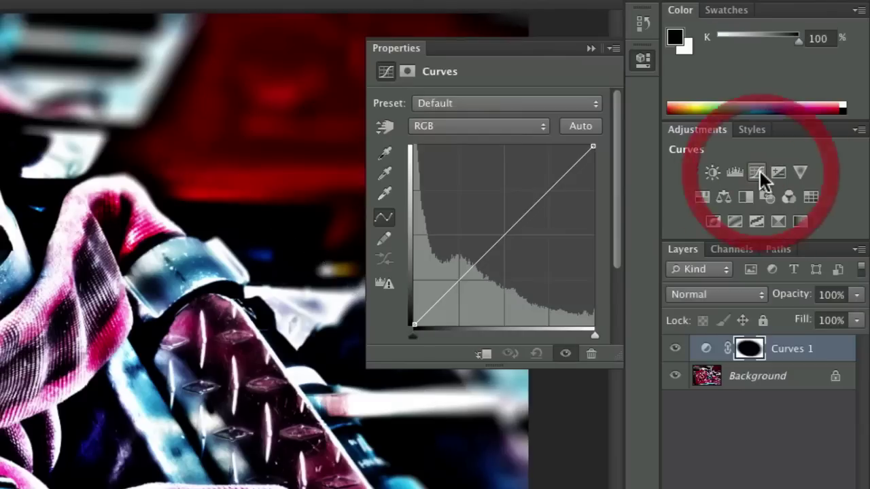
# Pull the curve down at two points to darken the outer areas, toggling visibility to compare
pyautogui.click(458, 279)
pyautogui.moveTo(457, 280); pyautogui.dragTo(460, 309)
pyautogui.moveTo(515, 262); pyautogui.dragTo(520, 274)
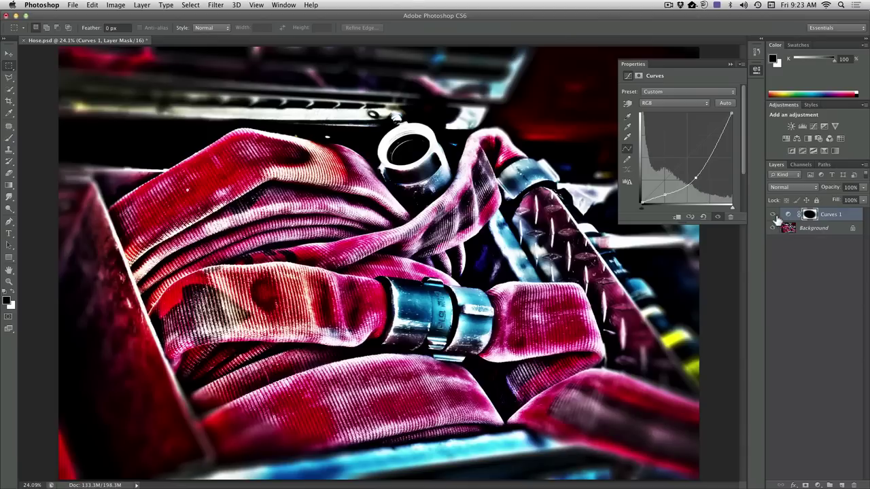
pyautogui.click(772, 215)
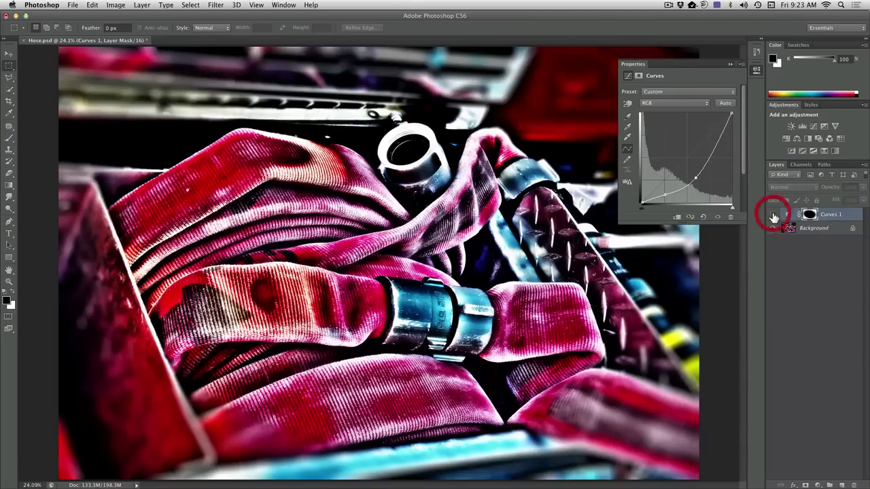
pyautogui.click(772, 215)
pyautogui.click(773, 215)
pyautogui.click(772, 214)
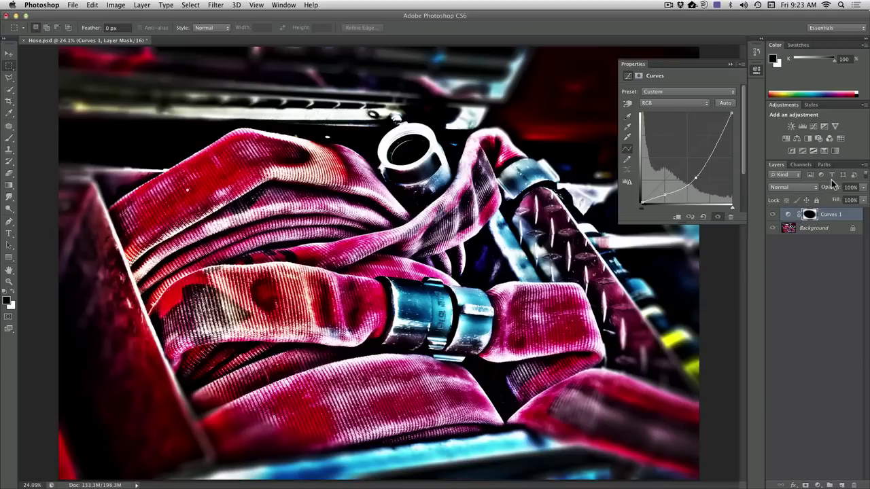
# Reselect the oval and add a Vibrance layer at Vibrance -55, Saturation -61
pyautogui.click(815, 268)
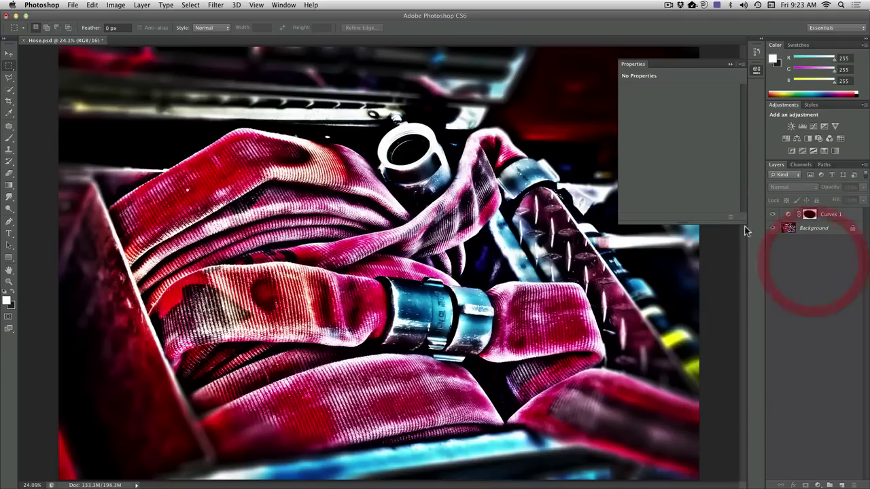
pyautogui.click(190, 5)
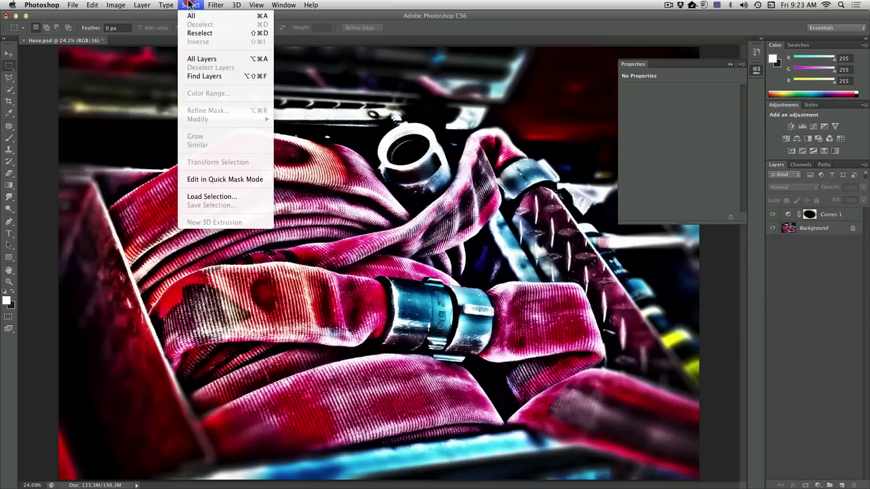
pyautogui.click(197, 32)
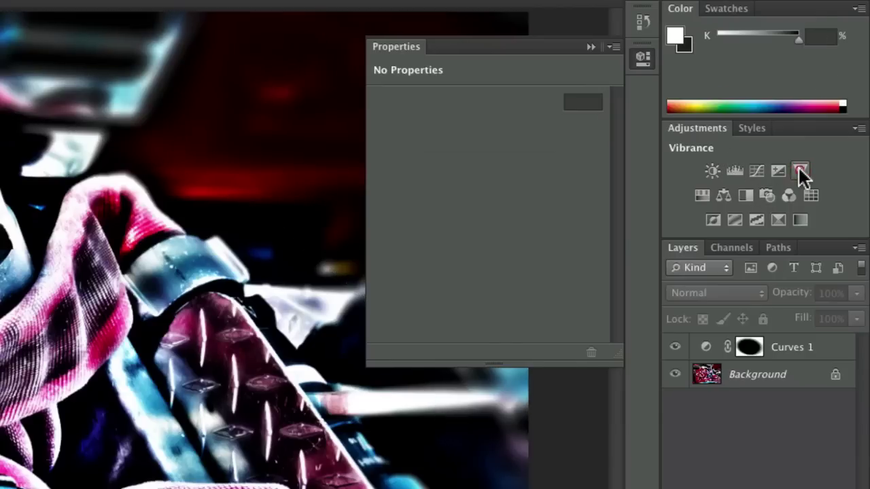
pyautogui.click(834, 127)
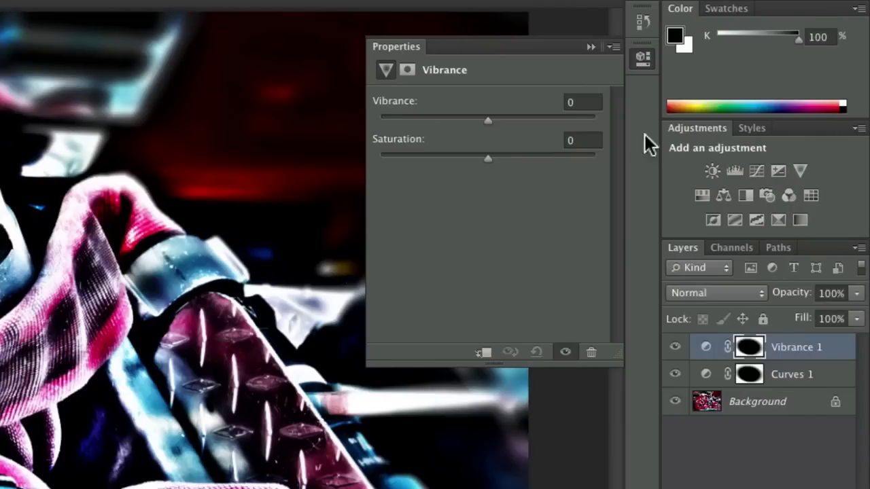
pyautogui.moveTo(489, 125); pyautogui.dragTo(428, 124)
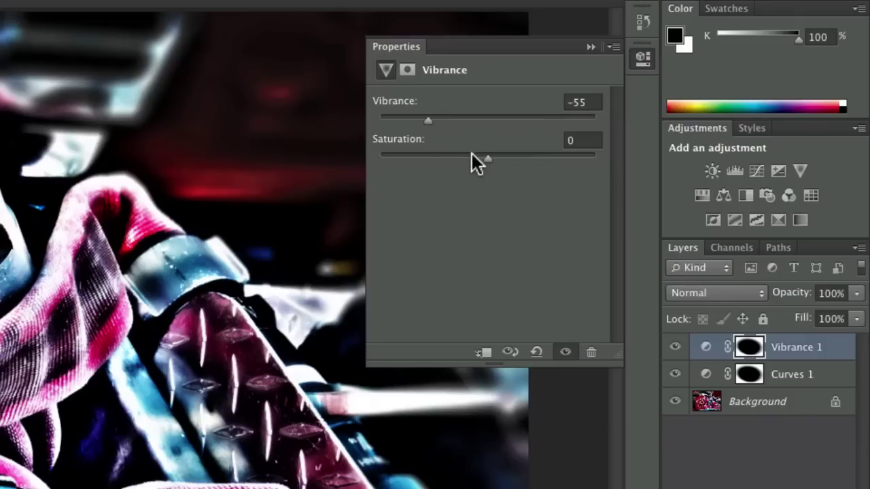
pyautogui.moveTo(426, 155)
pyautogui.mouseDown()
pyautogui.moveTo(413, 156)
pyautogui.moveTo(422, 155)
pyautogui.mouseUp()
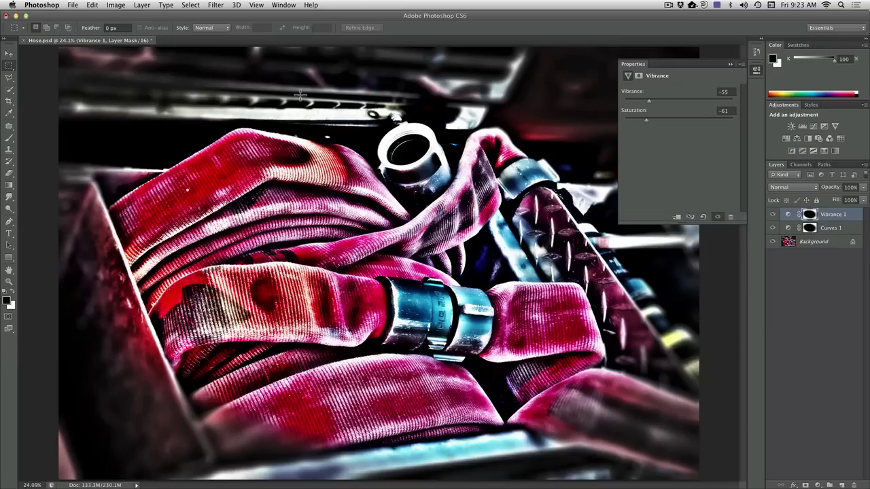
# Select all, copy merged, and paste the combined image as a new top layer
pyautogui.press('super+a')
pyautogui.click(100, 5)
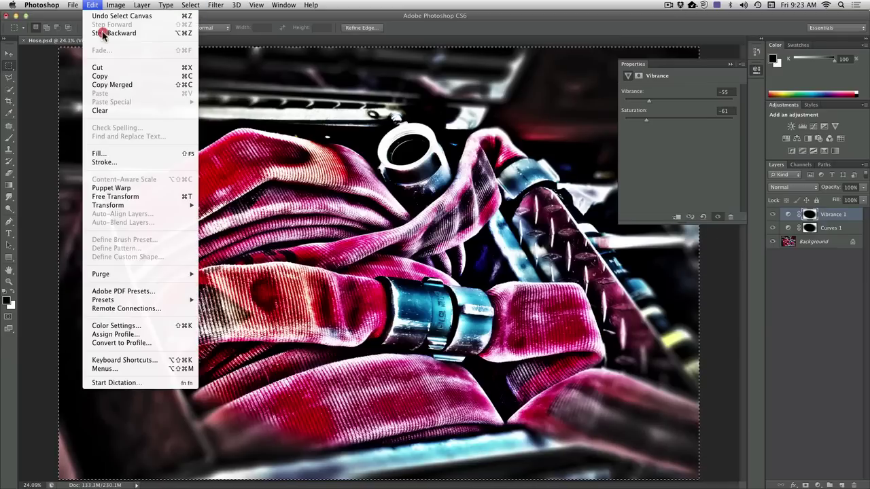
pyautogui.click(109, 83)
pyautogui.click(93, 5)
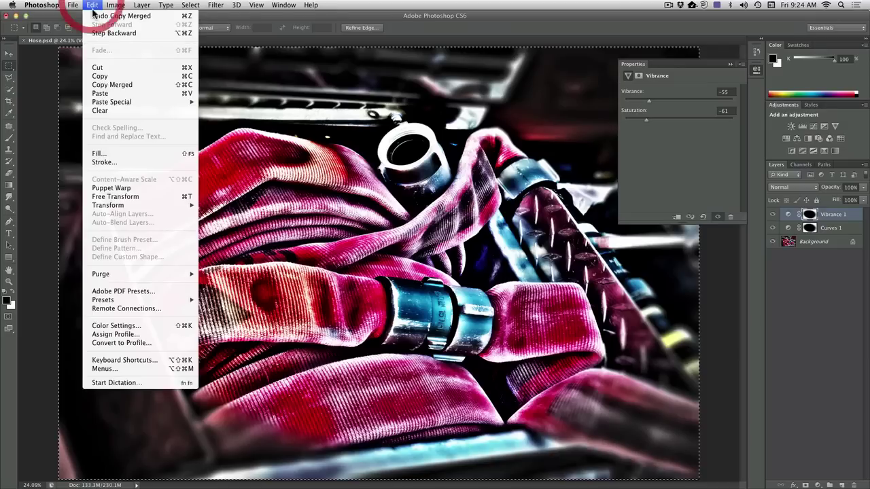
pyautogui.click(107, 96)
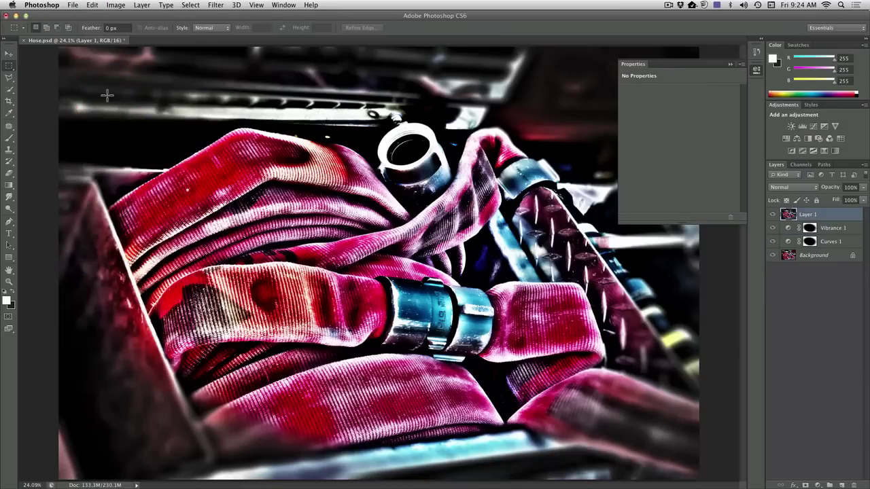
# Apply a Gaussian Blur with a 26.1-pixel radius to Layer 1
pyautogui.click(216, 4)
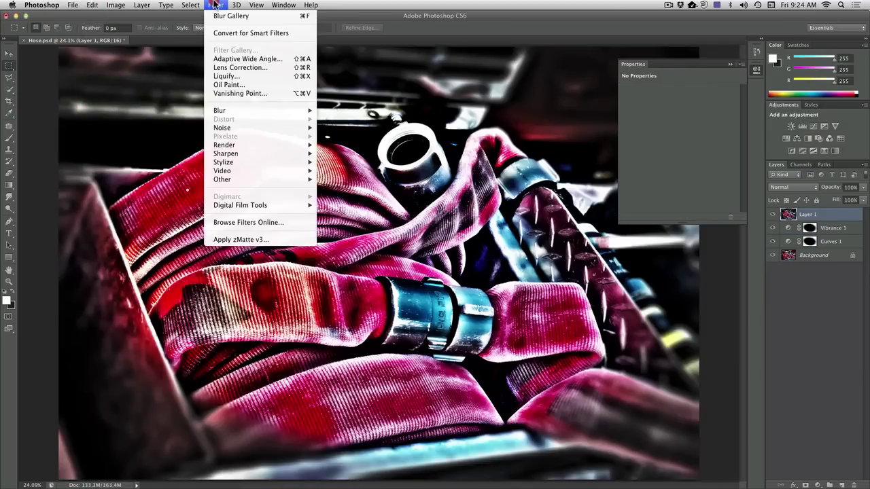
pyautogui.click(240, 112)
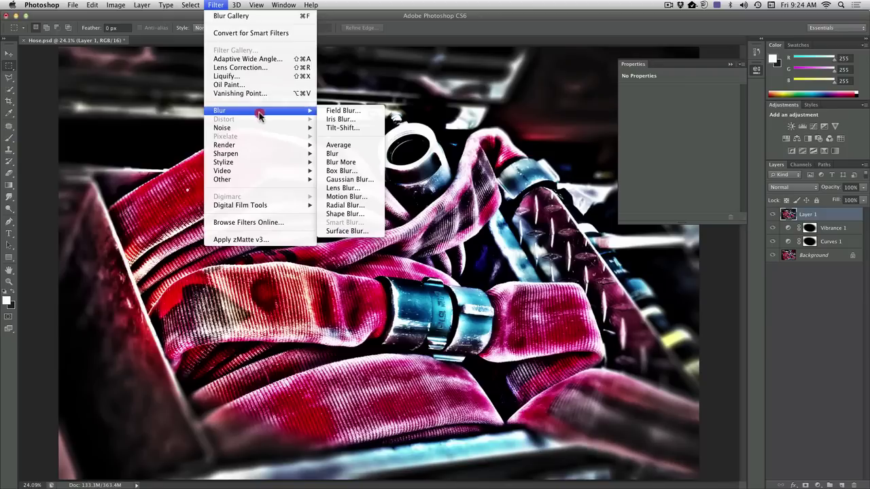
pyautogui.click(350, 179)
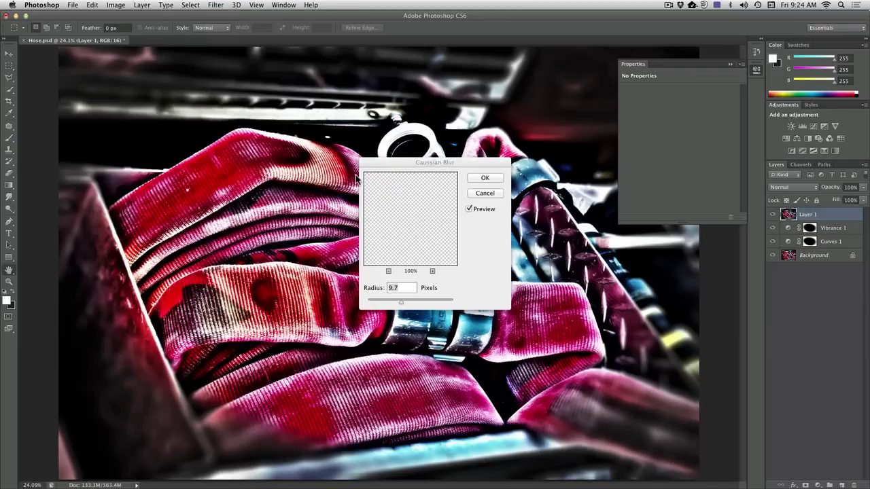
pyautogui.moveTo(401, 302); pyautogui.dragTo(407, 302)
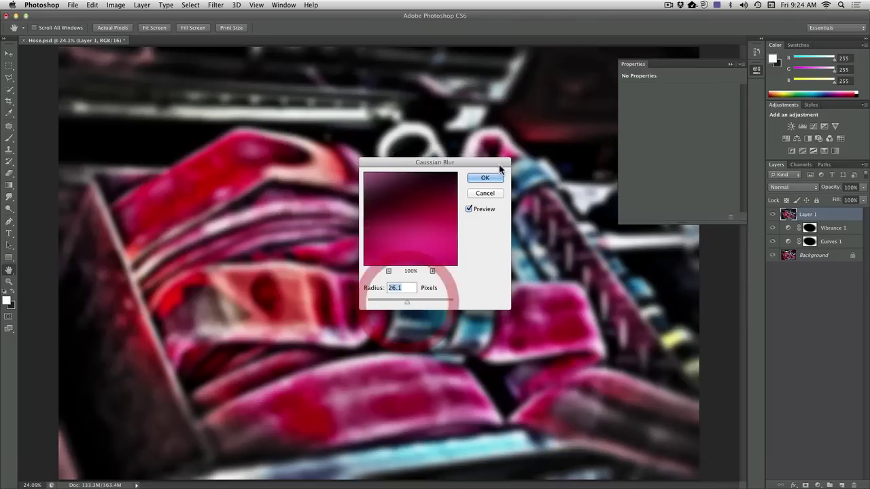
pyautogui.click(485, 177)
# Set Layer 1 to Soft Light and toggle its visibility to compare the glow
pyautogui.press('m')
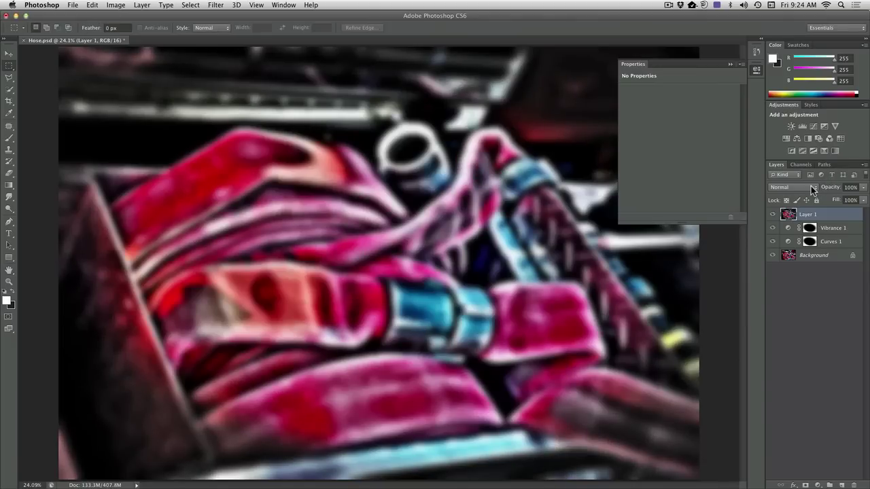
pyautogui.click(811, 187)
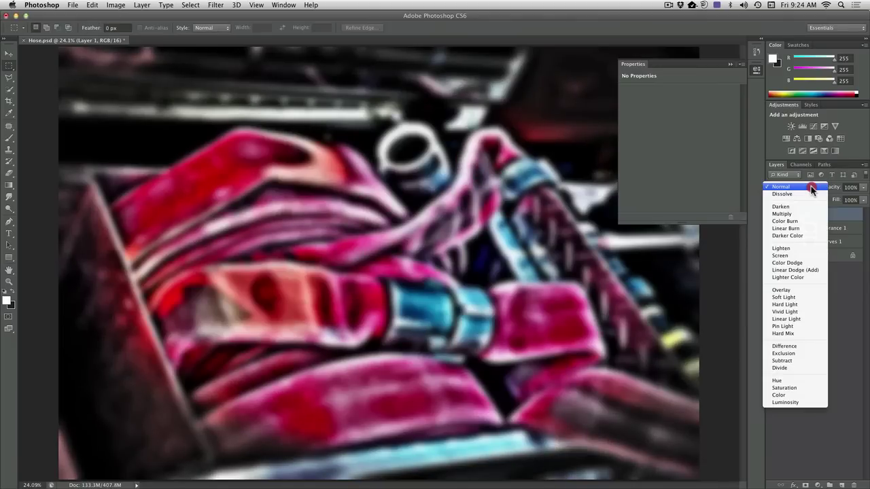
pyautogui.click(813, 297)
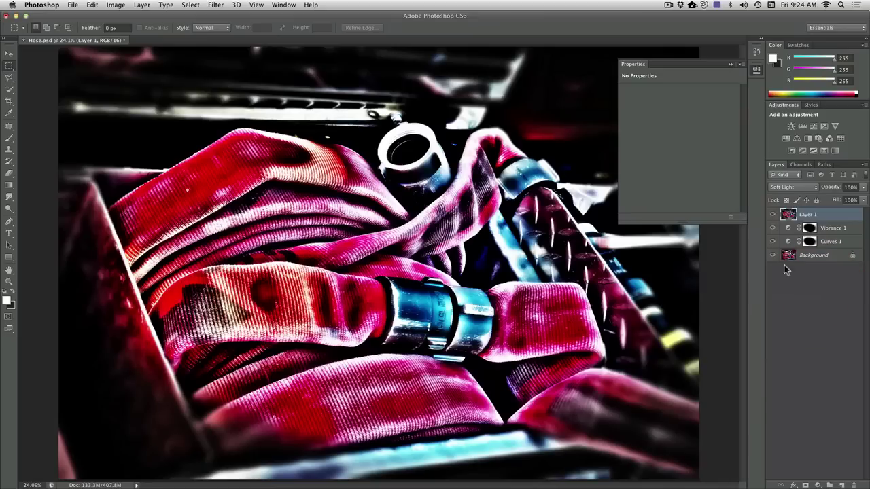
pyautogui.click(772, 216)
pyautogui.click(771, 216)
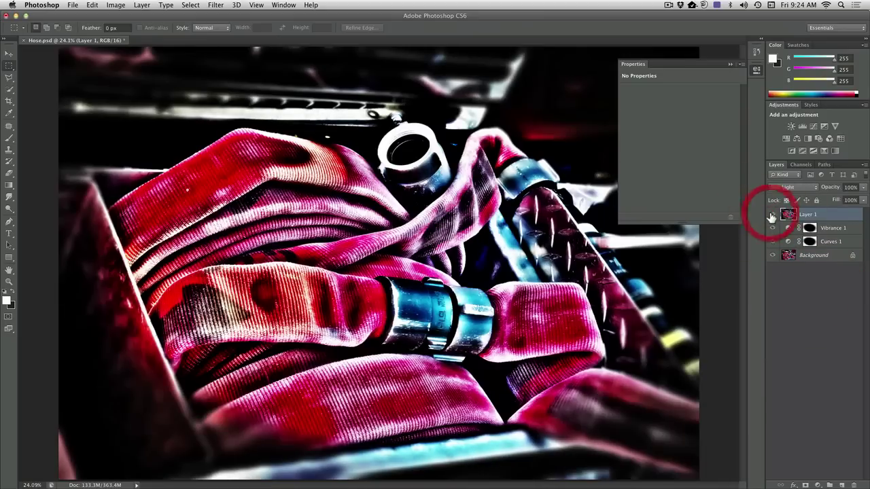
pyautogui.click(771, 216)
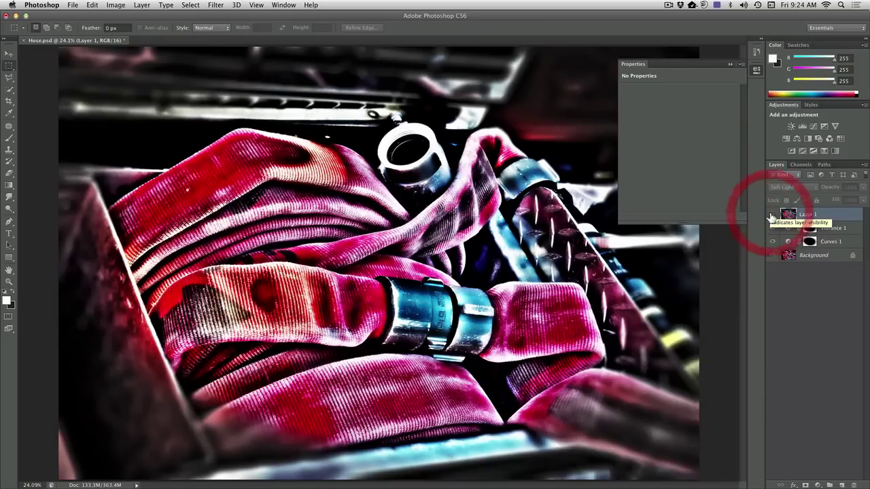
pyautogui.click(771, 216)
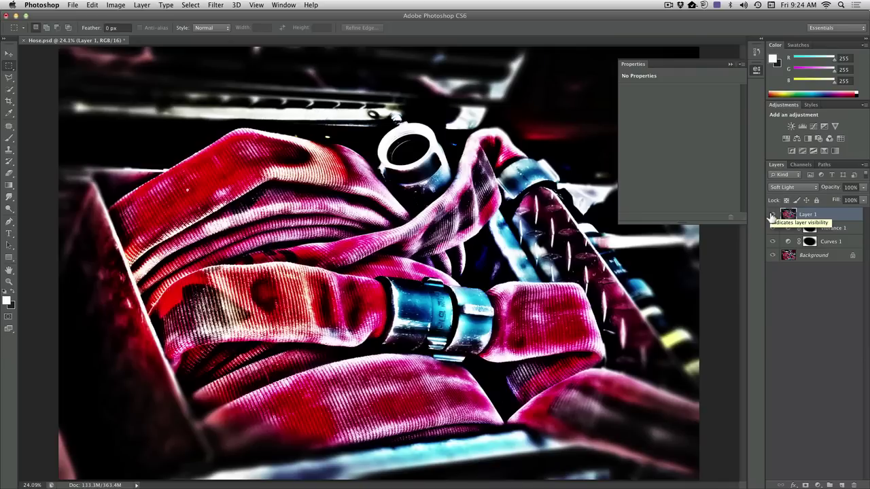